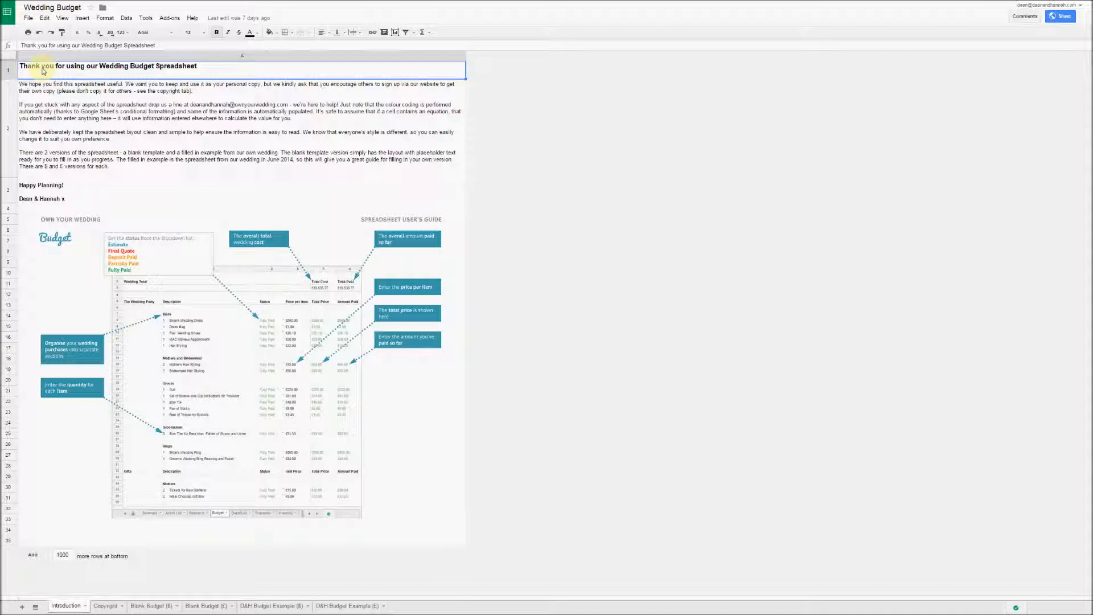
Make a copy of the Wedding Budget spreadsheet named My Wedding Budget.
{"action": "left_click", "coordinate": [28, 18]}
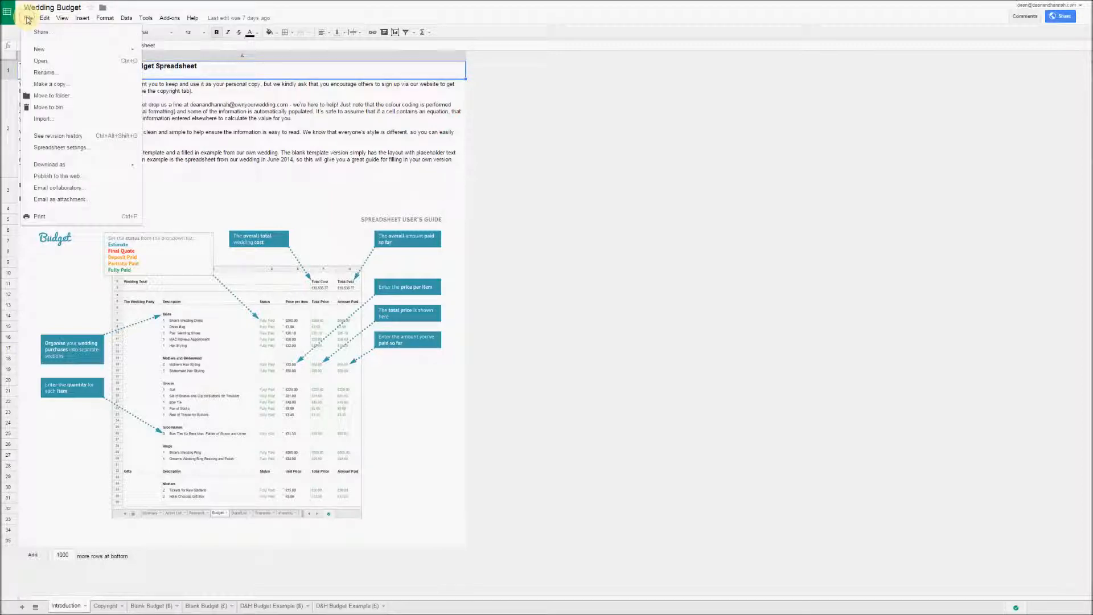
{"action": "left_click", "coordinate": [45, 84]}
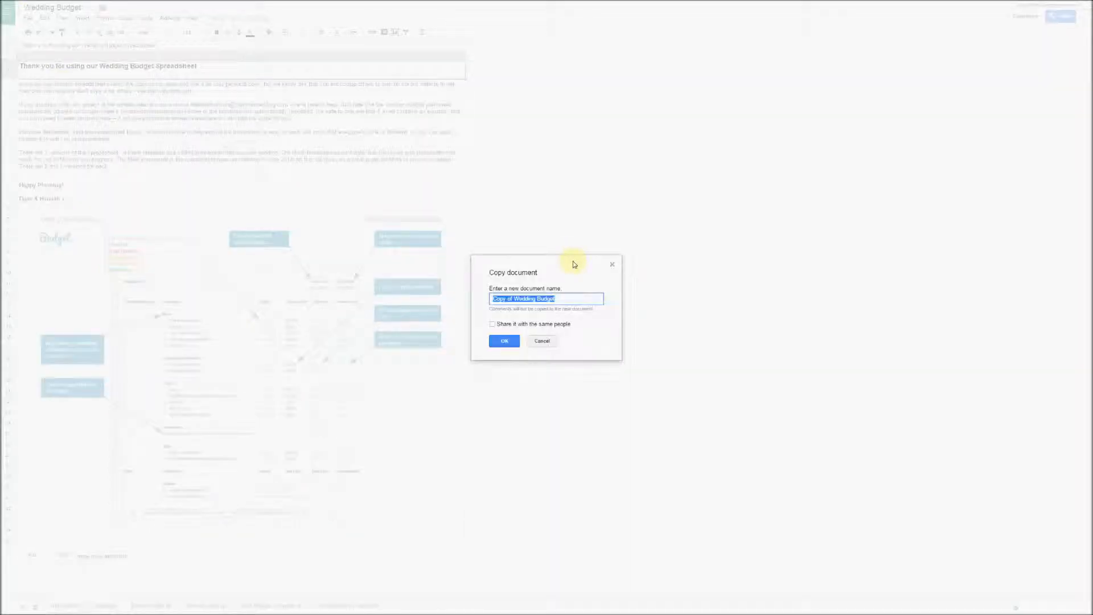
{"action": "type", "text": "My Wedding Budget"}
{"action": "key", "text": "Return"}
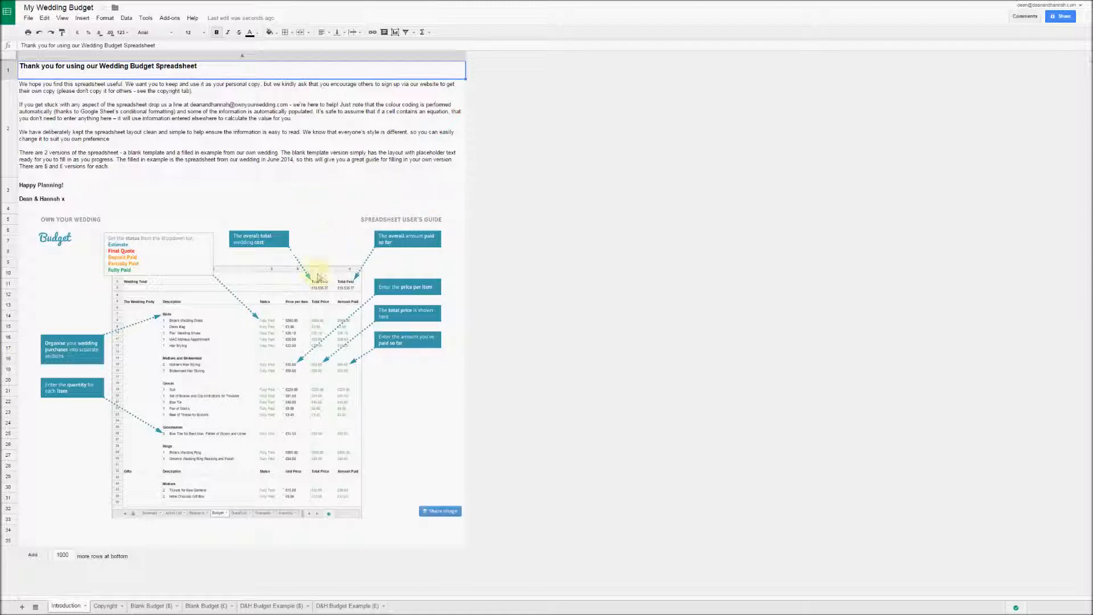
On the D&H Budget Example (£) sheet, examine the quantity, description and price per item of the Bride's Wedding Dress.
{"action": "left_click", "coordinate": [355, 604]}
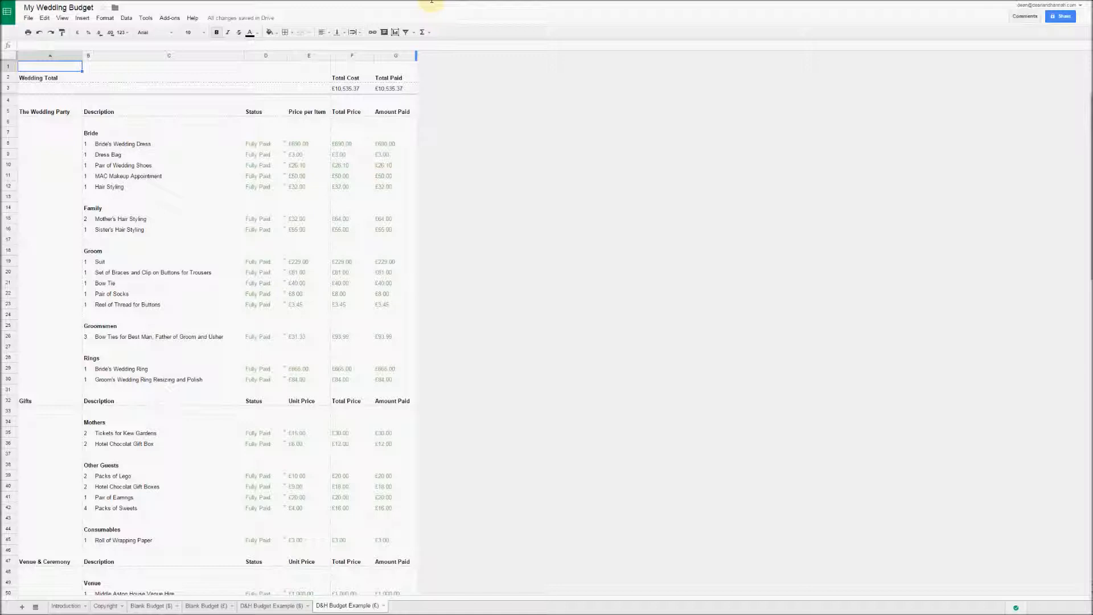
{"action": "left_click", "coordinate": [89, 144]}
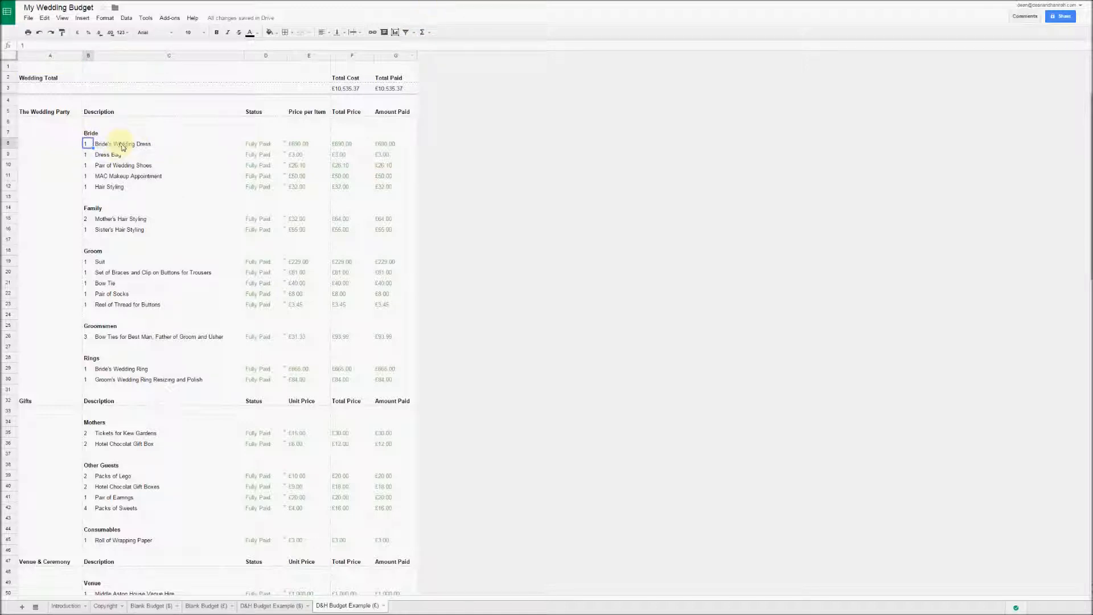
{"action": "left_click", "coordinate": [123, 145]}
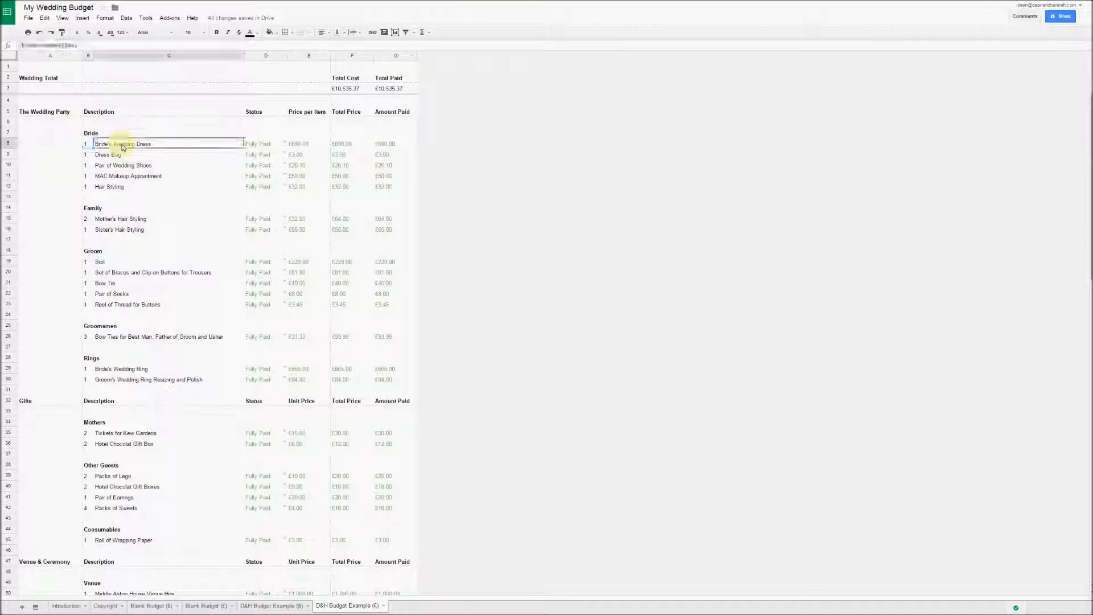
{"action": "left_click", "coordinate": [301, 146]}
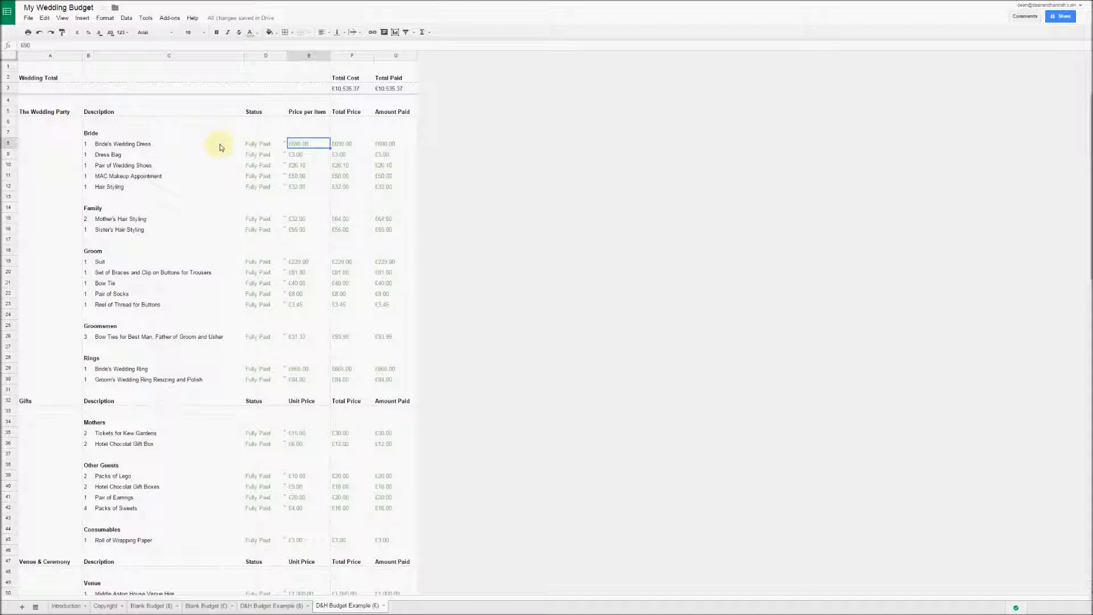
Try the Estimate and Deposit Paid statuses on the Bride's Wedding Dress, then set it back to Fully Paid.
{"action": "left_click", "coordinate": [284, 144]}
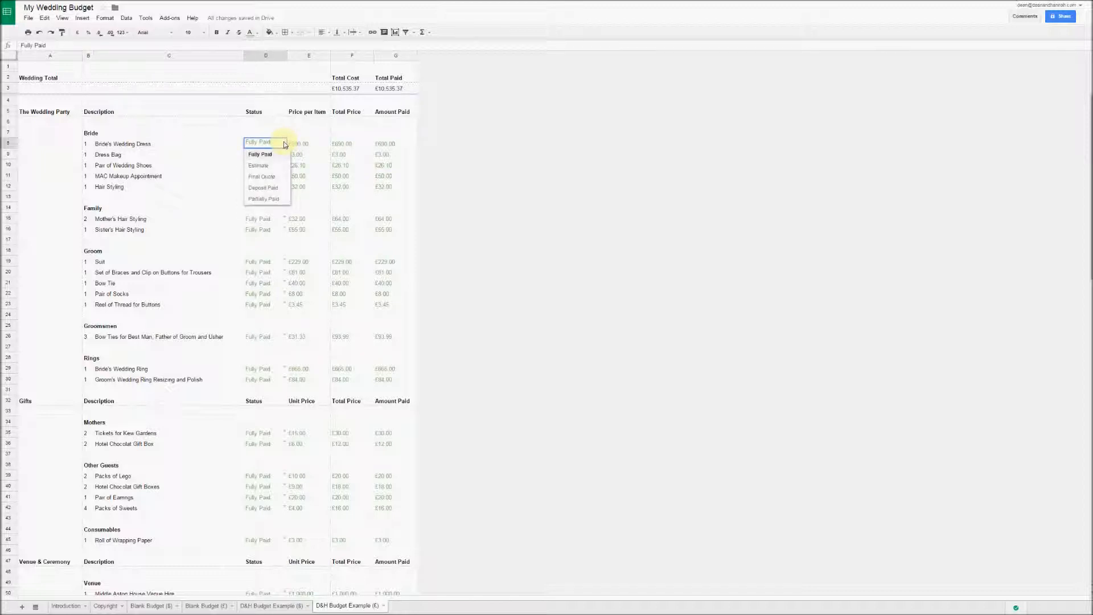
{"action": "left_click", "coordinate": [260, 165]}
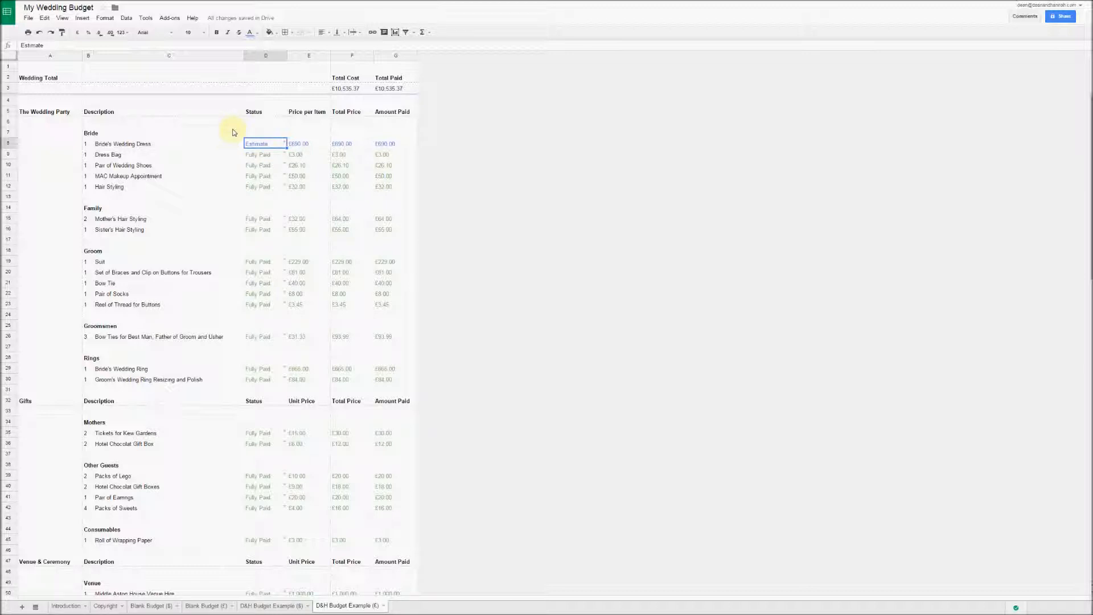
{"action": "left_click", "coordinate": [285, 143]}
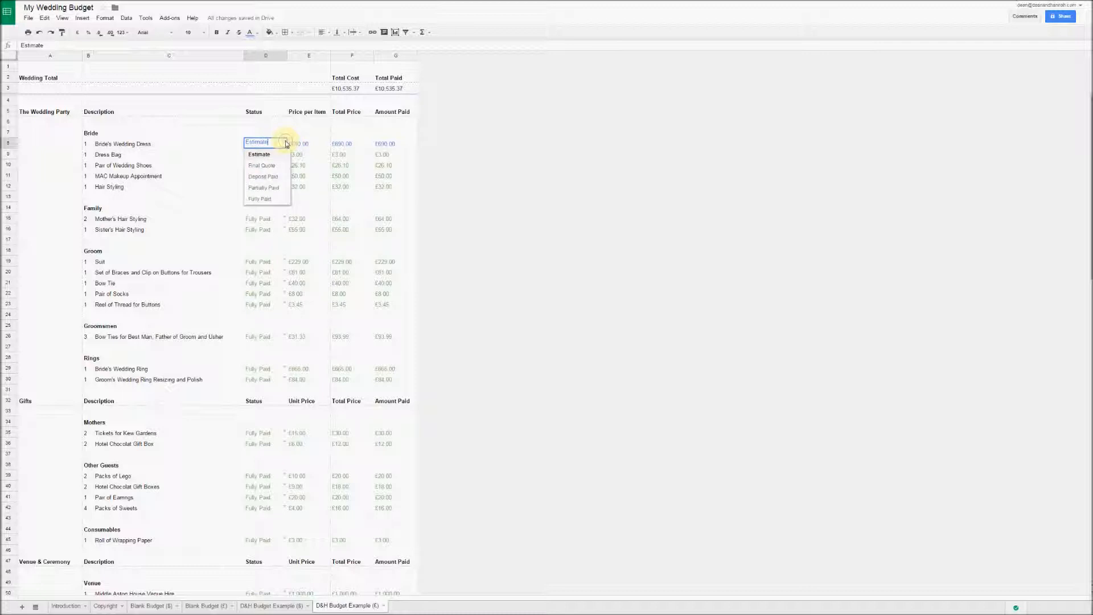
{"action": "left_click", "coordinate": [268, 178]}
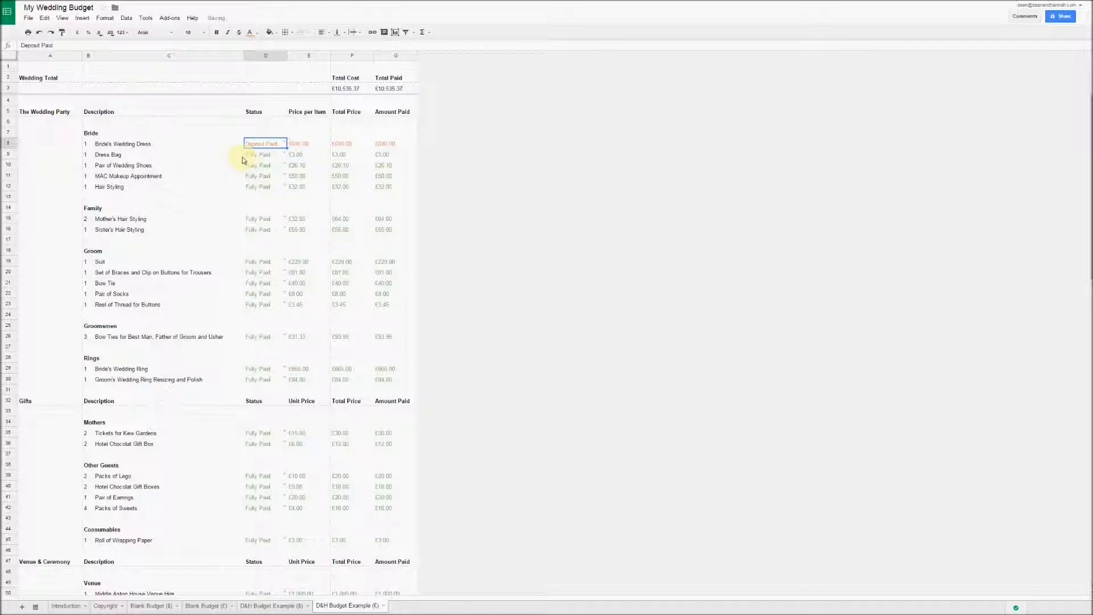
{"action": "left_click", "coordinate": [285, 143]}
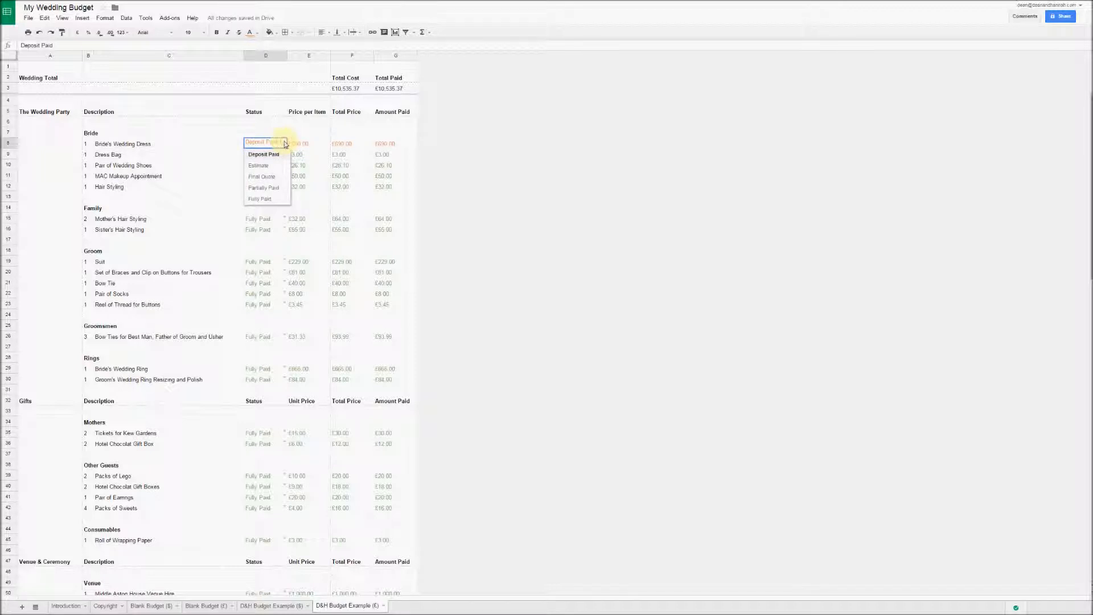
{"action": "left_click", "coordinate": [264, 199]}
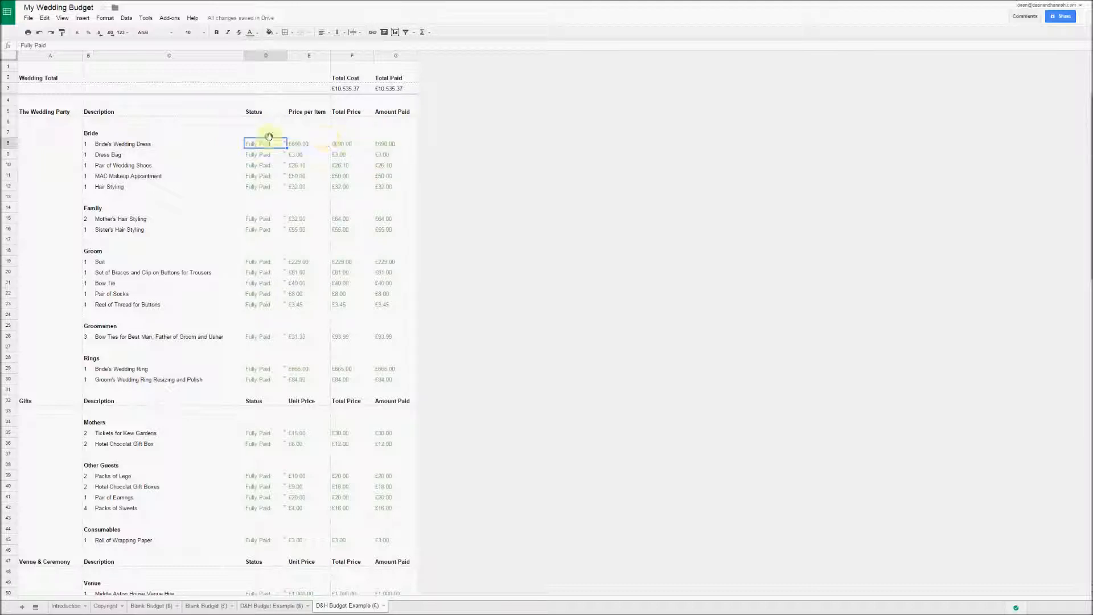
Set the Bride's Wedding Dress status to Deposit Paid and its amount paid to £100.
{"action": "left_click", "coordinate": [283, 142]}
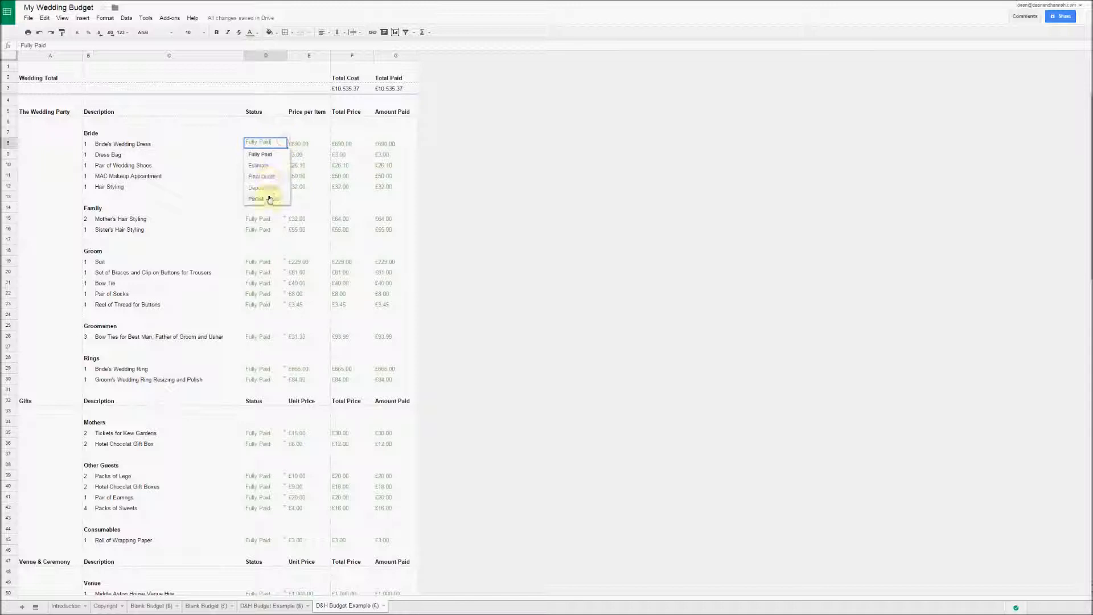
{"action": "left_click", "coordinate": [263, 187]}
{"action": "left_click", "coordinate": [398, 143]}
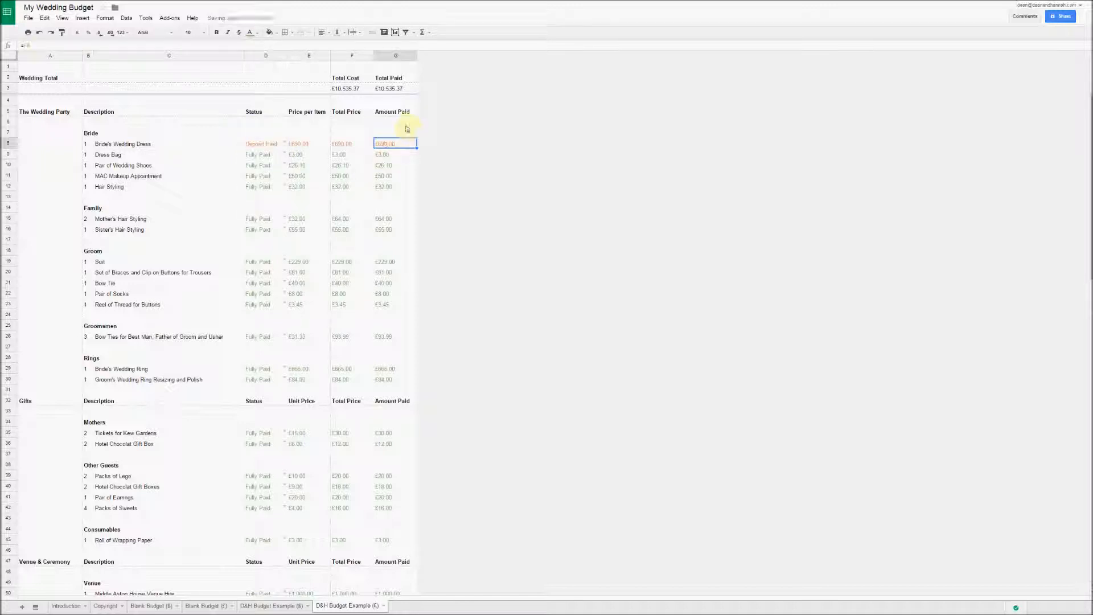
{"action": "type", "text": "100"}
{"action": "key", "text": "Return"}
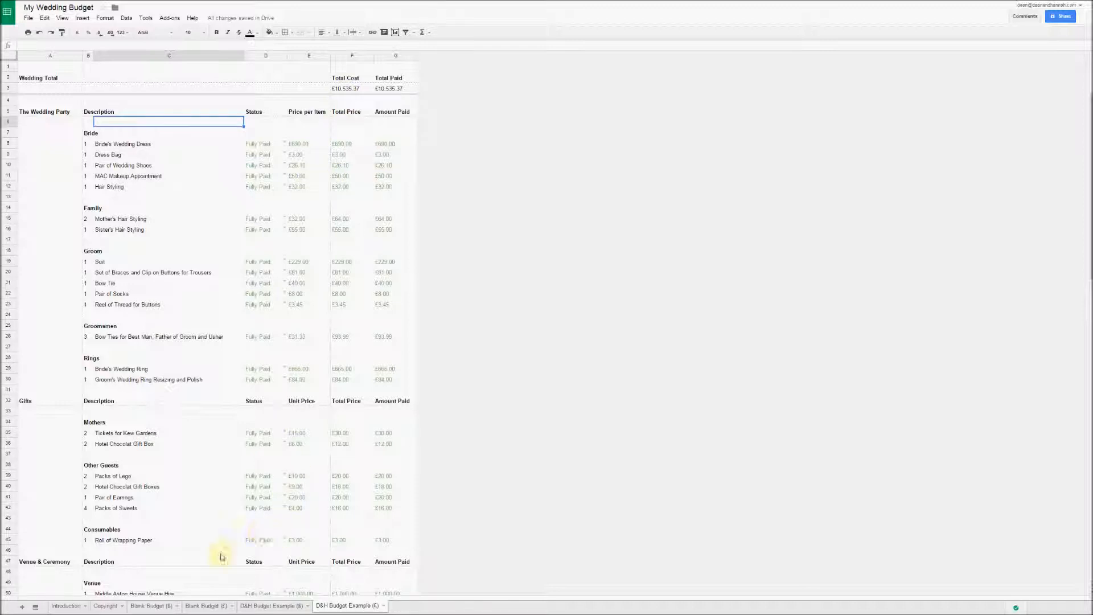
On the Blank Budget (£) sheet, name the first category Wedding Party and the heading under it Bride.
{"action": "left_click", "coordinate": [207, 605]}
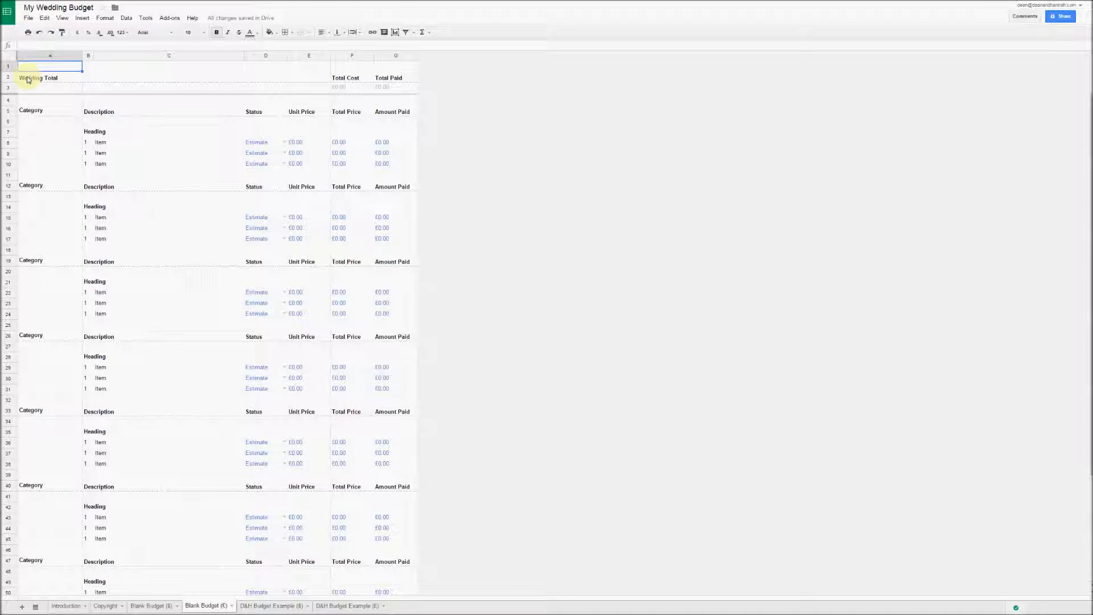
{"action": "left_click", "coordinate": [46, 115]}
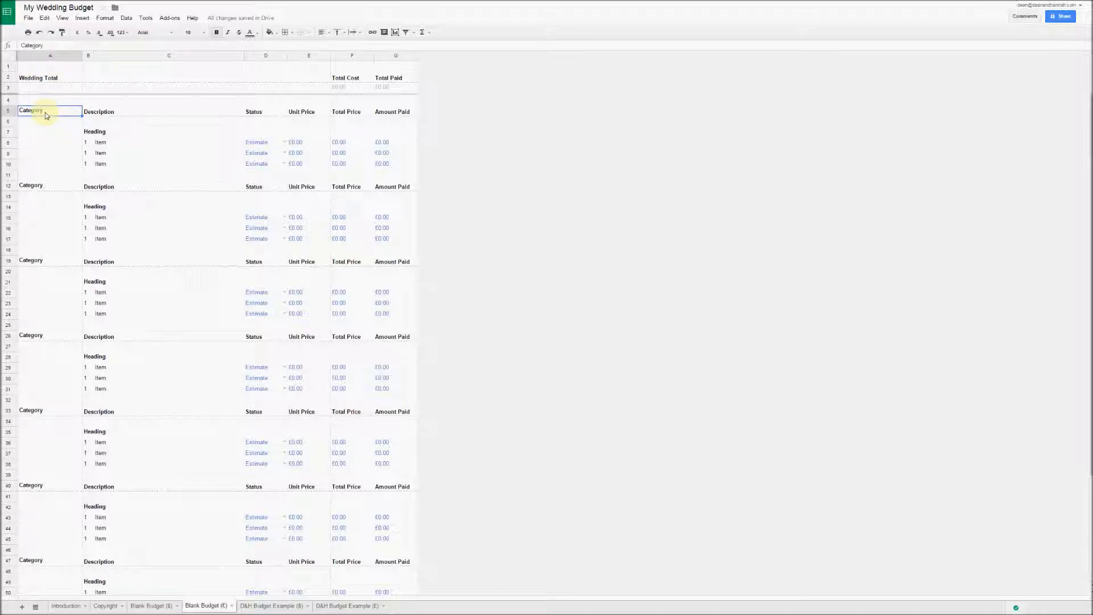
{"action": "type", "text": "Wedding Party"}
{"action": "key", "text": "Return"}
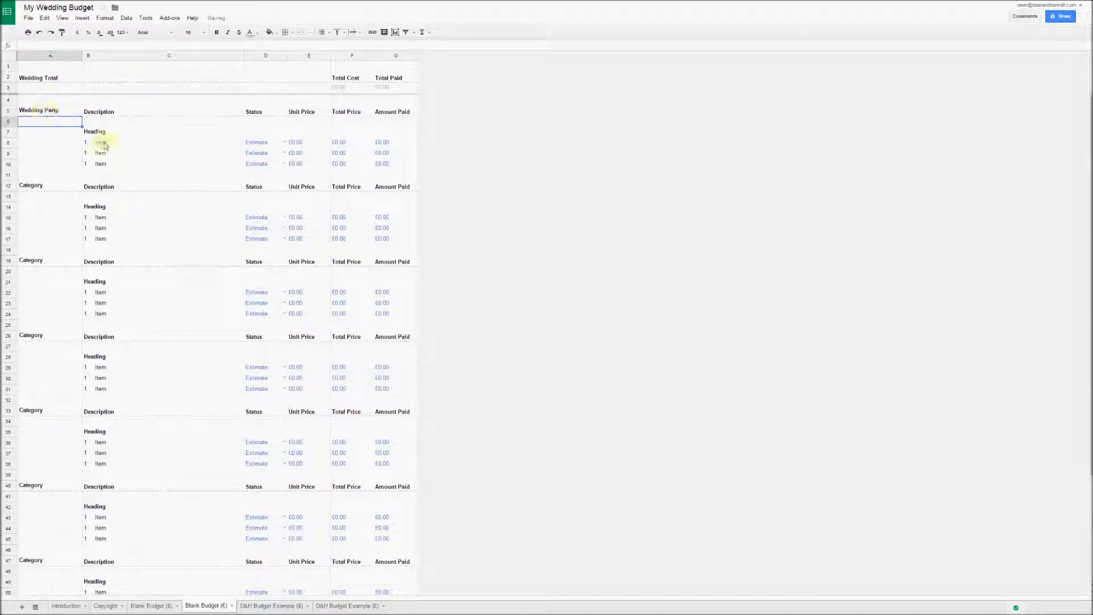
{"action": "left_click", "coordinate": [89, 132]}
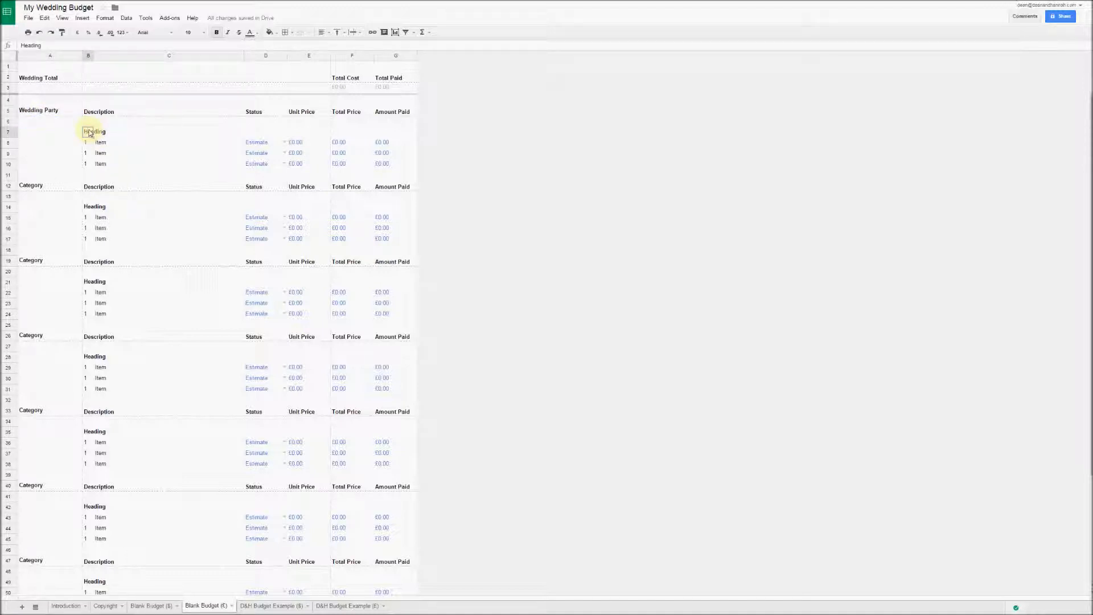
{"action": "type", "text": "Bride"}
{"action": "key", "text": "Return"}
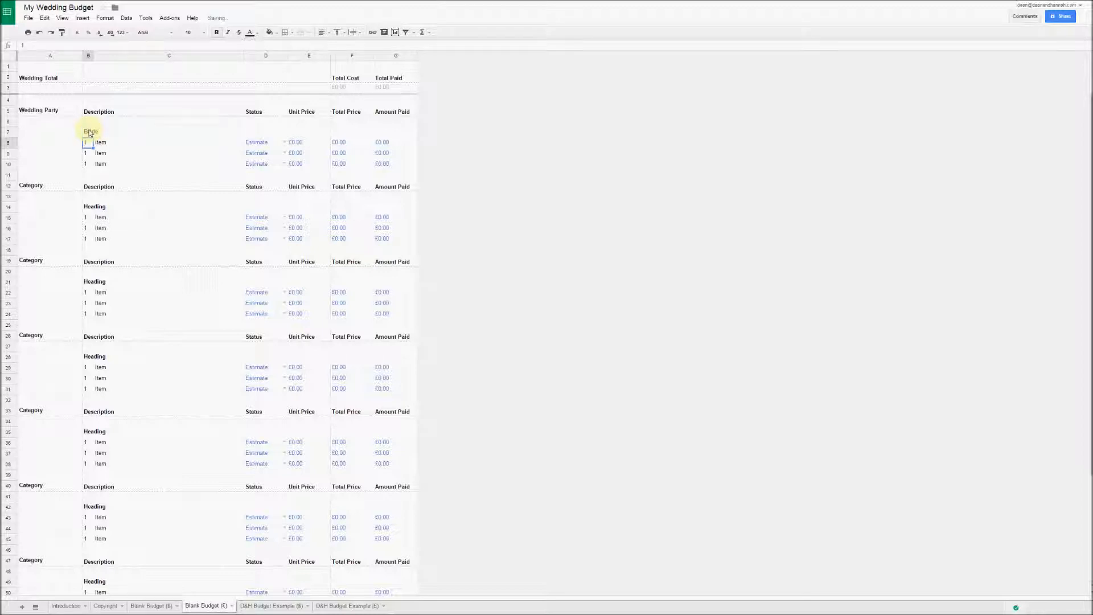
Name the first item under Bride "Bride's Dress" and set its unit price to £2,000.
{"action": "left_click", "coordinate": [98, 142]}
{"action": "type", "text": "B"}
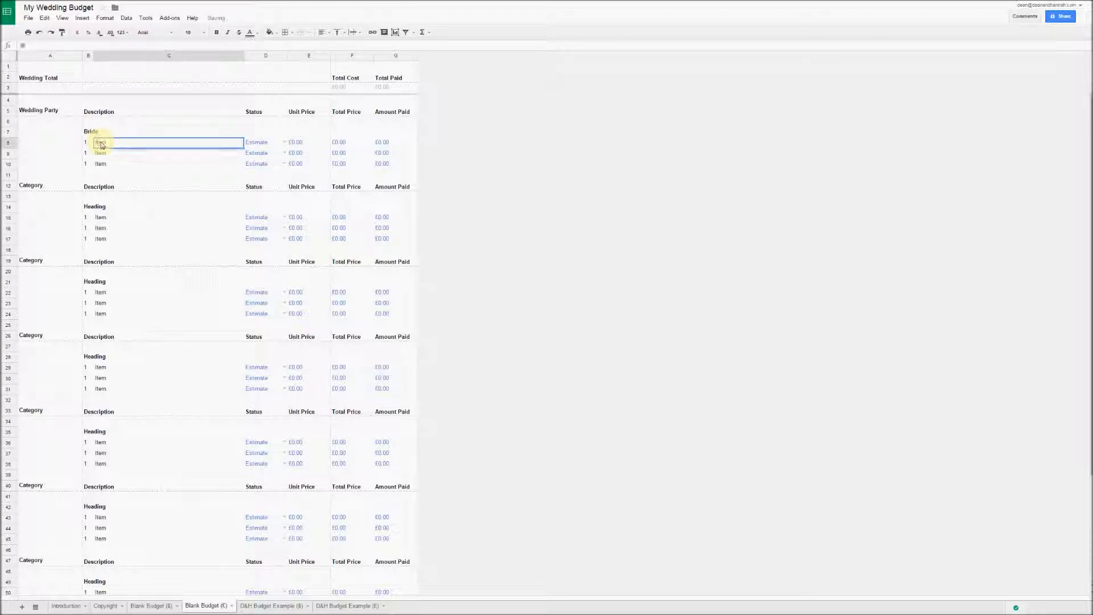
{"action": "type", "text": "ride's Dress"}
{"action": "key", "text": "Return"}
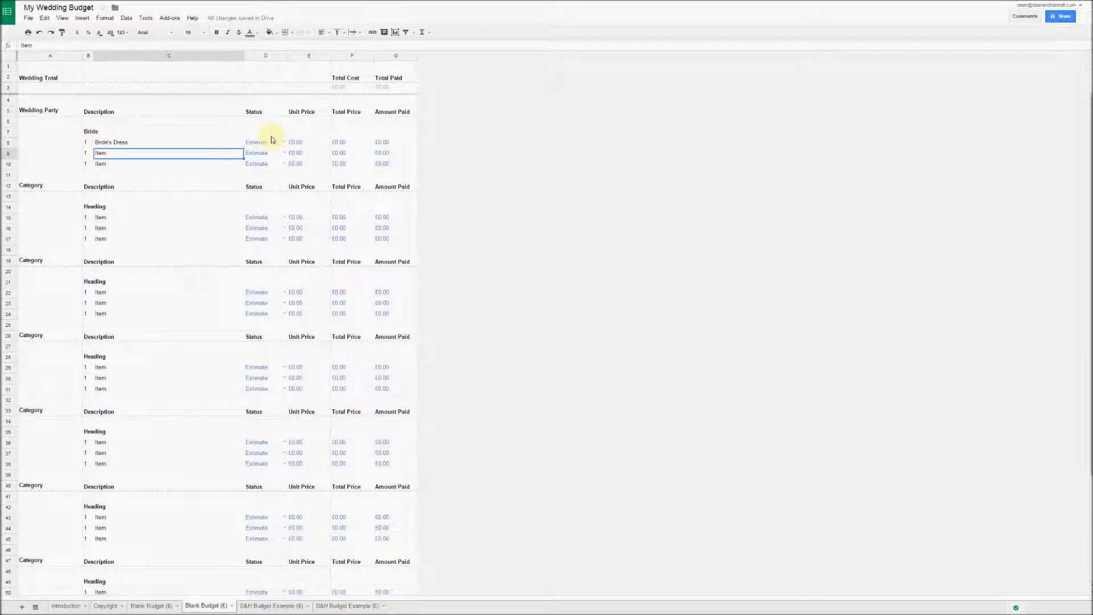
{"action": "left_click", "coordinate": [299, 144]}
{"action": "type", "text": "2"}
{"action": "type", "text": "00"}
{"action": "key", "text": "Return"}
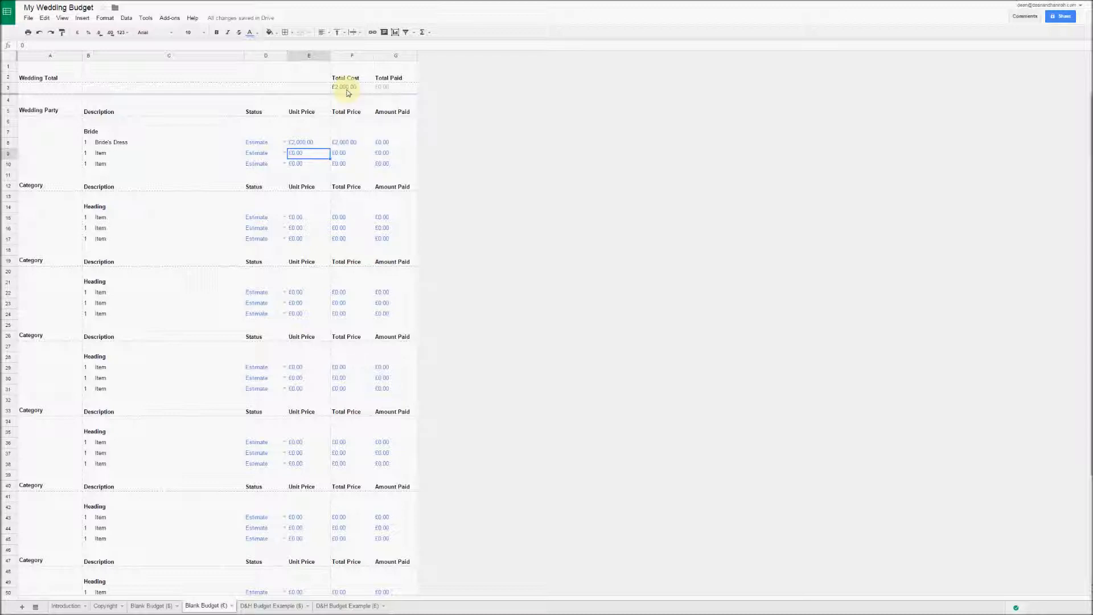
Set the Bride's Dress status to Fully Paid and its amount paid to £2,000.
{"action": "left_click", "coordinate": [285, 143]}
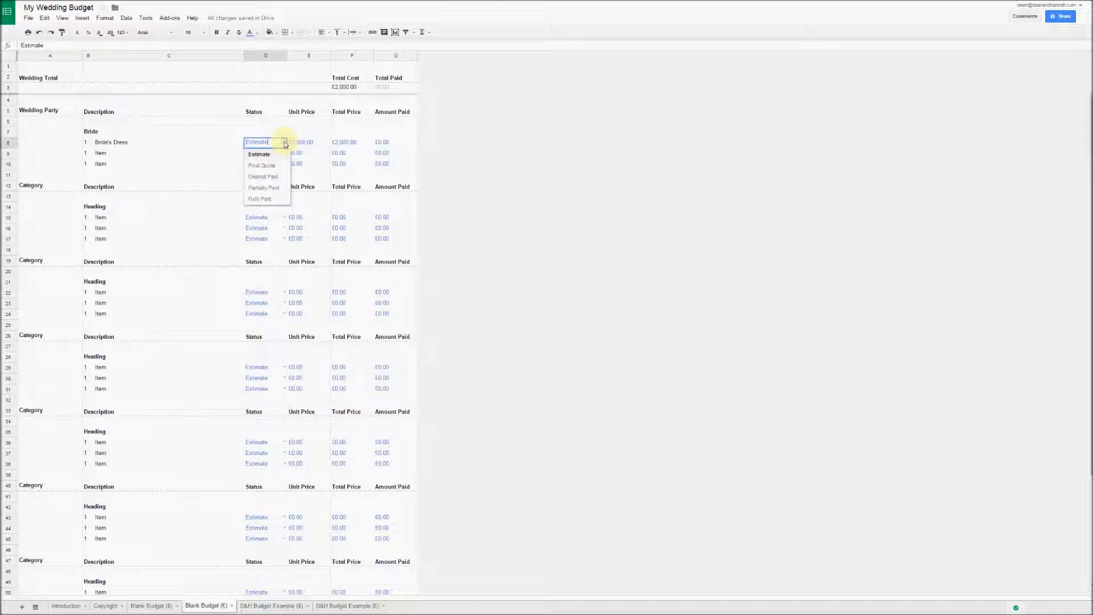
{"action": "left_click", "coordinate": [263, 199]}
{"action": "left_click", "coordinate": [389, 144]}
{"action": "type", "text": "2000"}
{"action": "key", "text": "Return"}
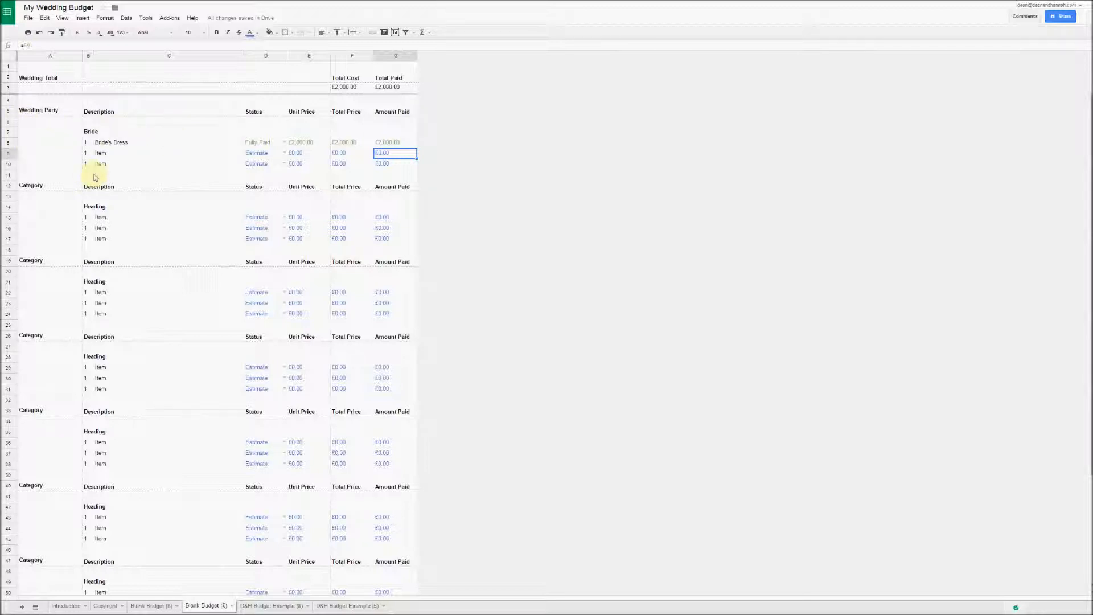
Insert five blank rows below the Bride section, after row 10.
{"action": "left_click_drag", "start_coordinate": [8, 121], "coordinate": [15, 164]}
{"action": "right_click", "coordinate": [8, 158]}
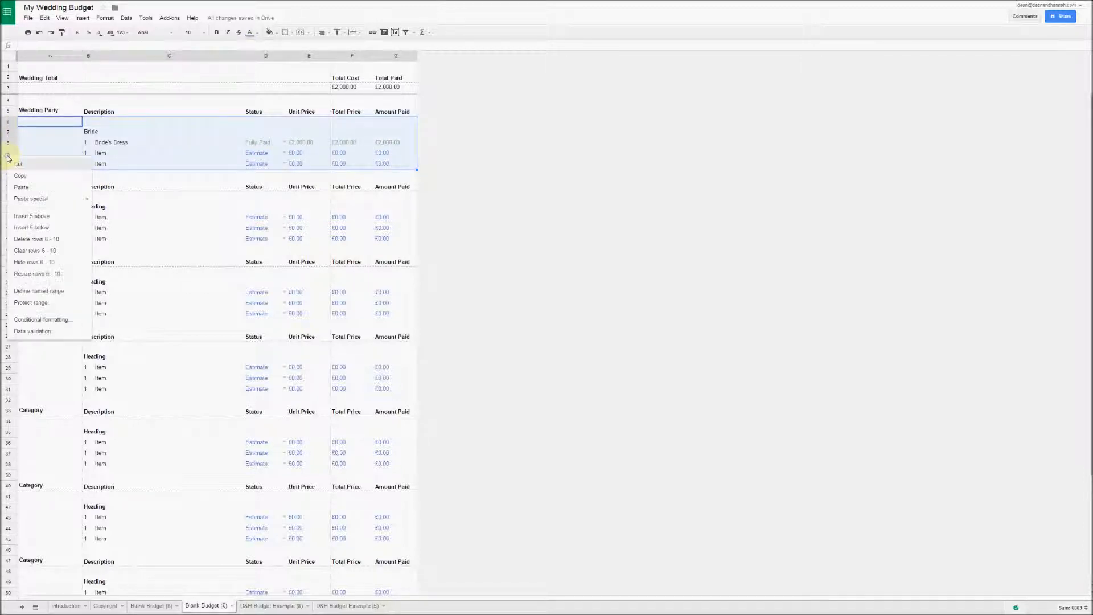
{"action": "left_click", "coordinate": [46, 232]}
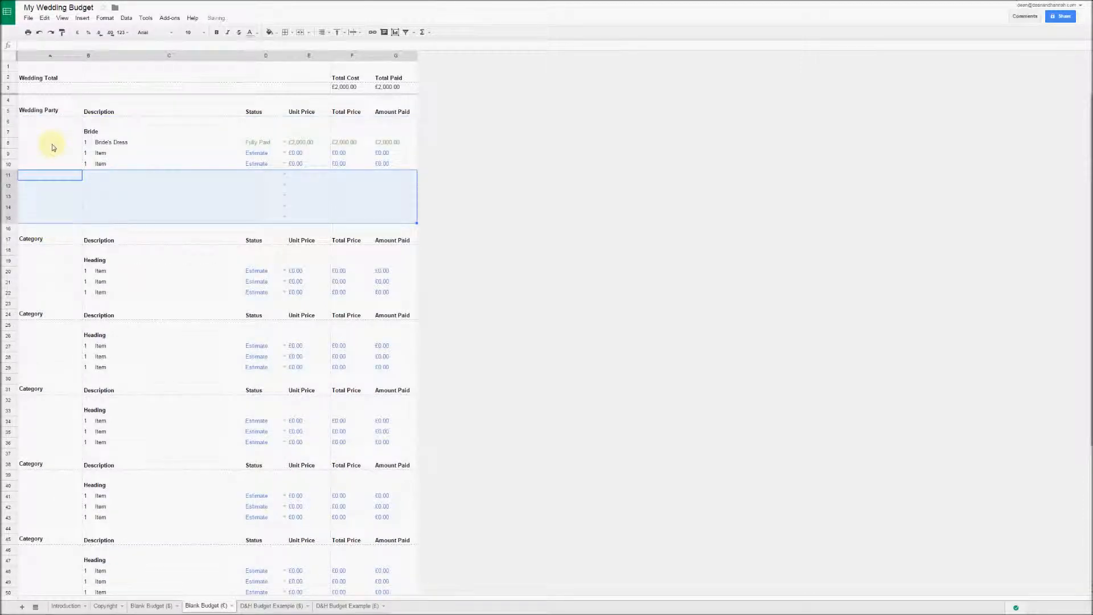
{"action": "left_click", "coordinate": [53, 146]}
Copy the Bride section in rows 7 to 10 and paste it into the blank rows starting at row 12.
{"action": "left_click", "coordinate": [10, 134]}
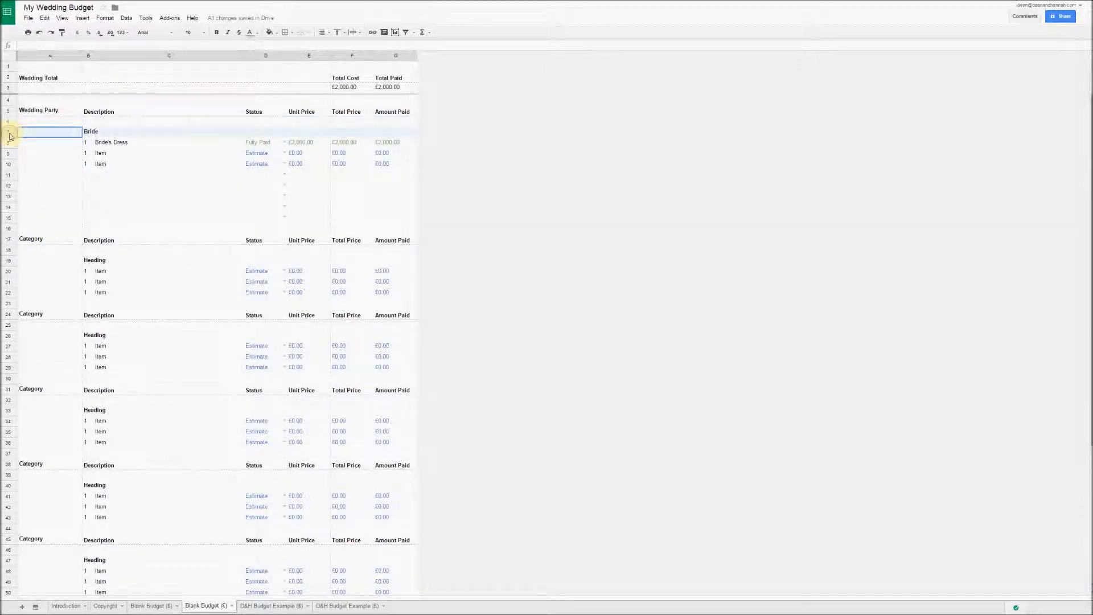
{"action": "left_click", "coordinate": [8, 163], "text": "shift"}
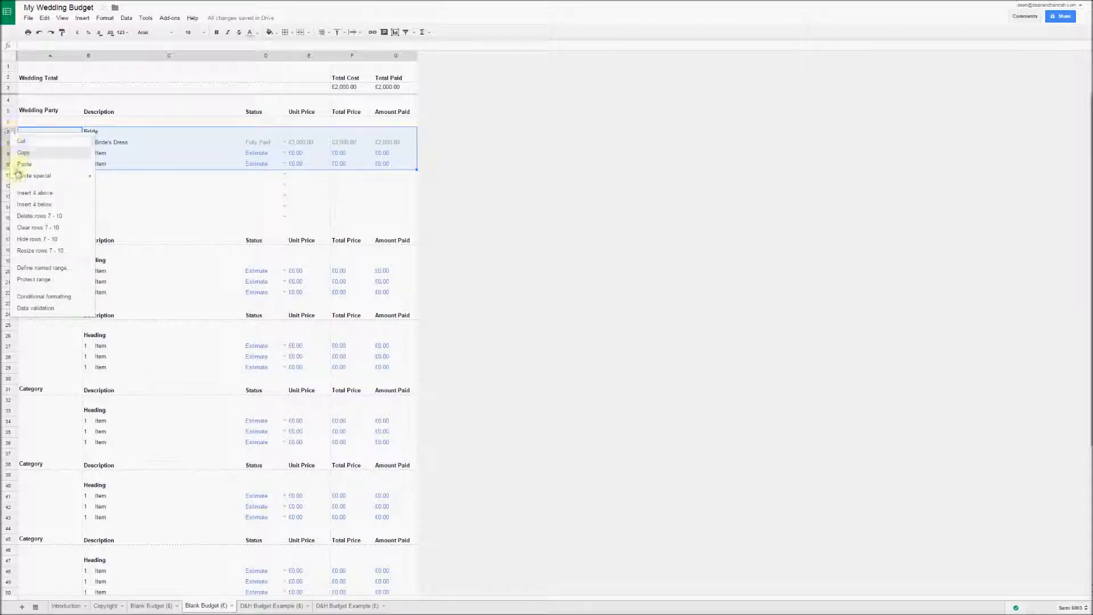
{"action": "left_click", "coordinate": [26, 152]}
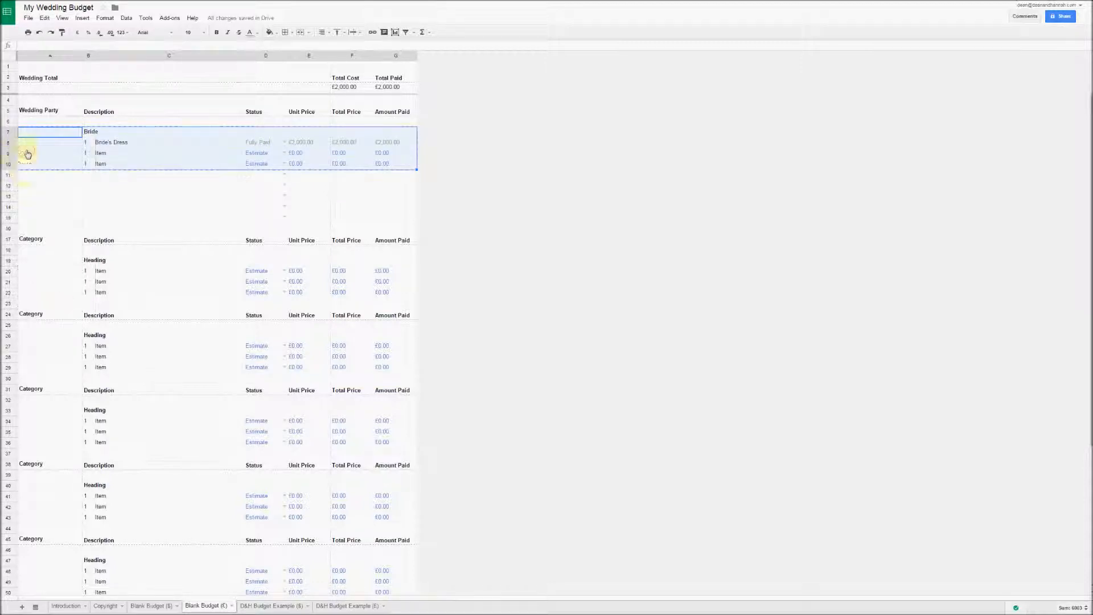
{"action": "left_click", "coordinate": [10, 185]}
{"action": "right_click", "coordinate": [10, 185]}
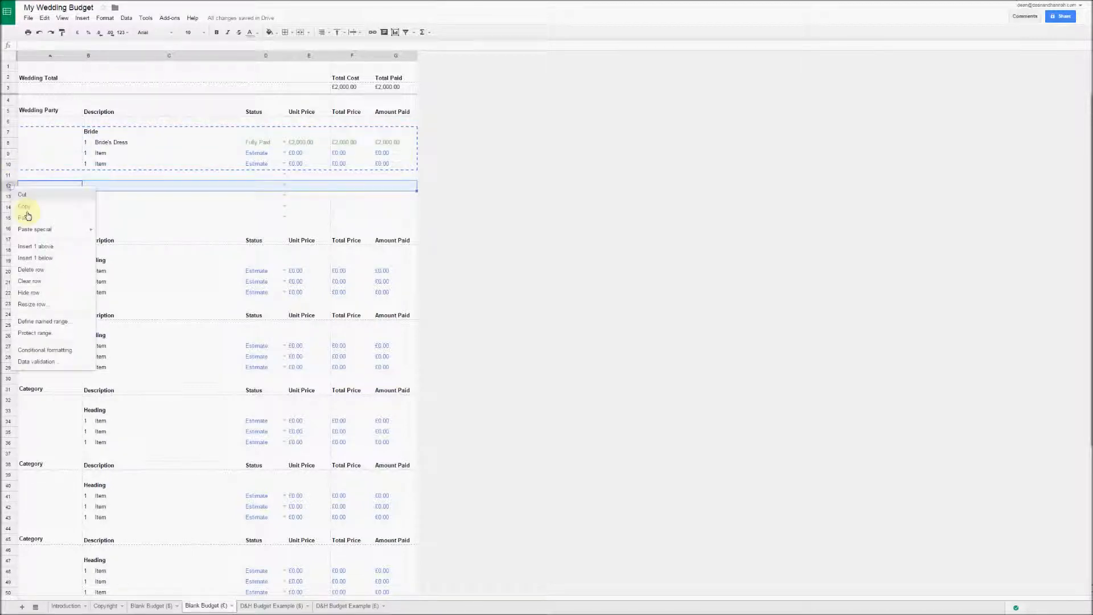
{"action": "left_click", "coordinate": [38, 217]}
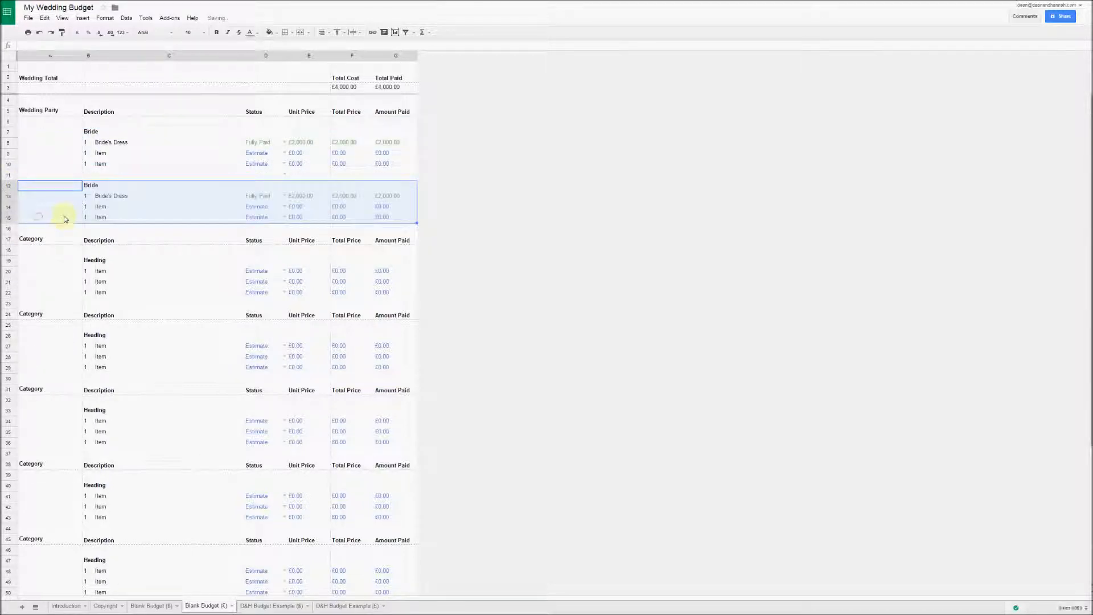
Rename the copied heading in row 12 "Groom" and its first item "Groom's Suit".
{"action": "left_click", "coordinate": [46, 155]}
{"action": "left_click", "coordinate": [87, 187]}
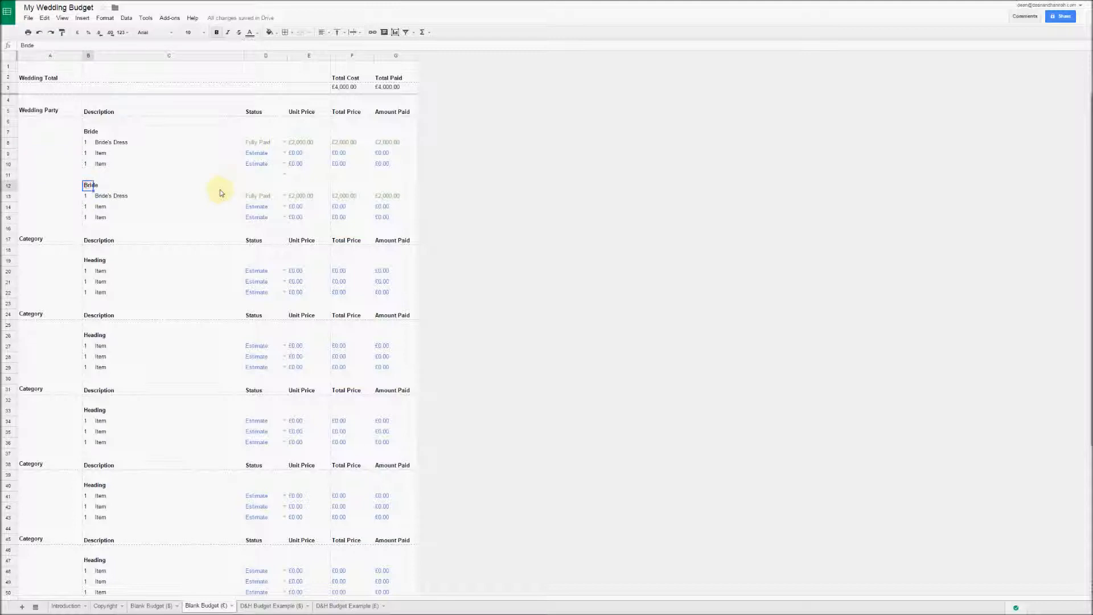
{"action": "type", "text": "Groom"}
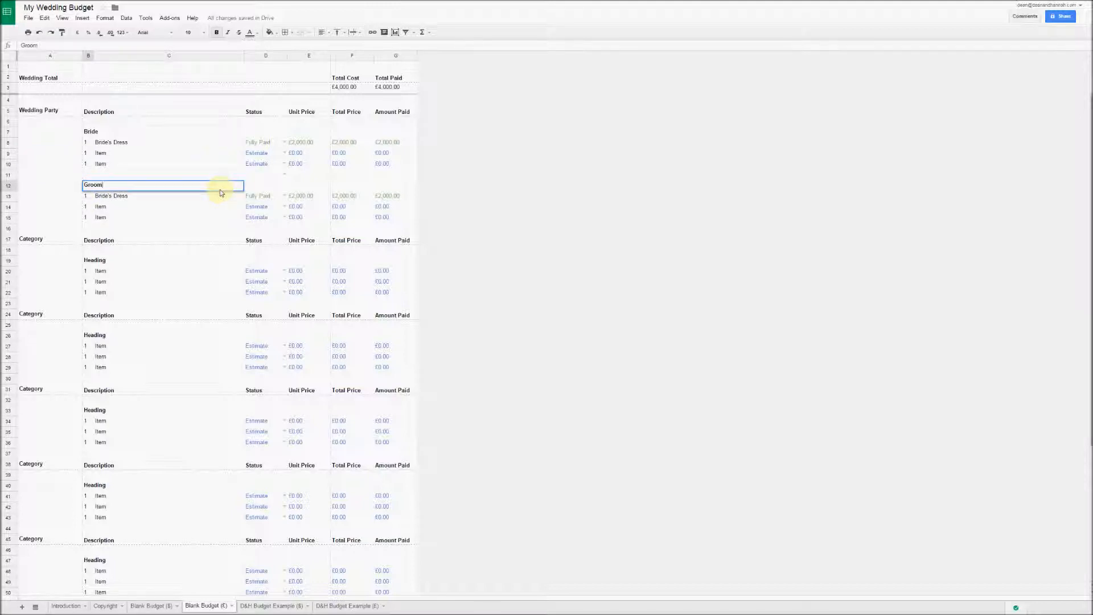
{"action": "key", "text": "Return"}
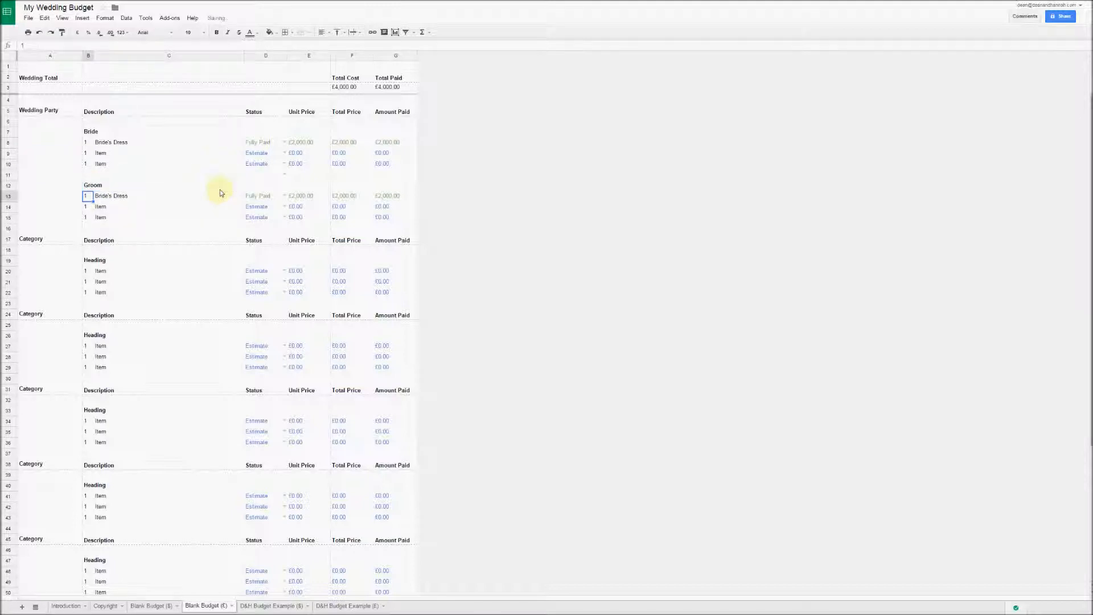
{"action": "left_click", "coordinate": [105, 197]}
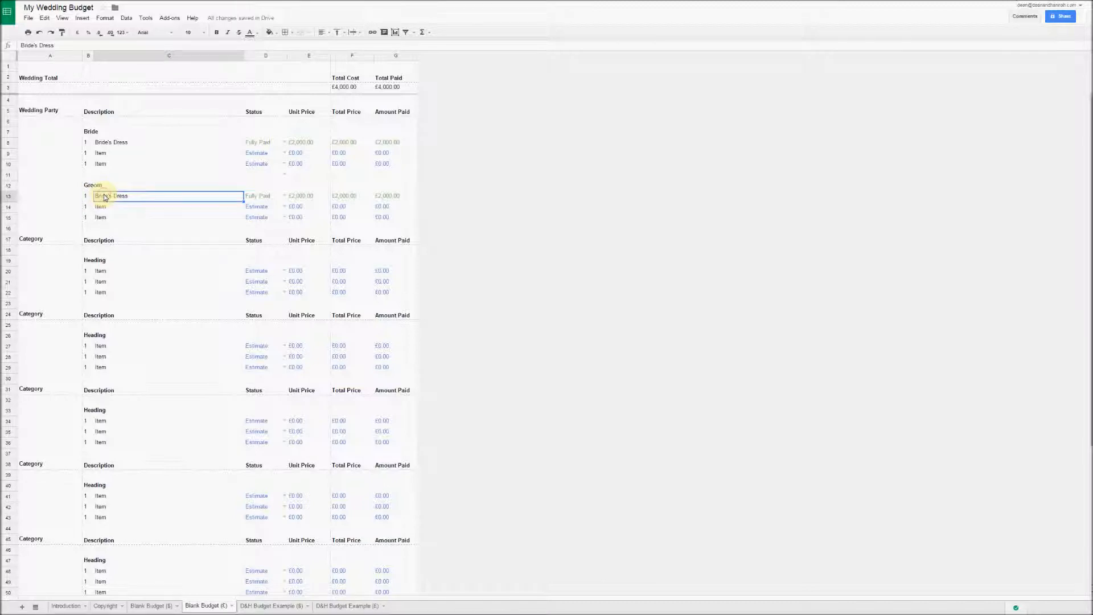
{"action": "type", "text": "Gro"}
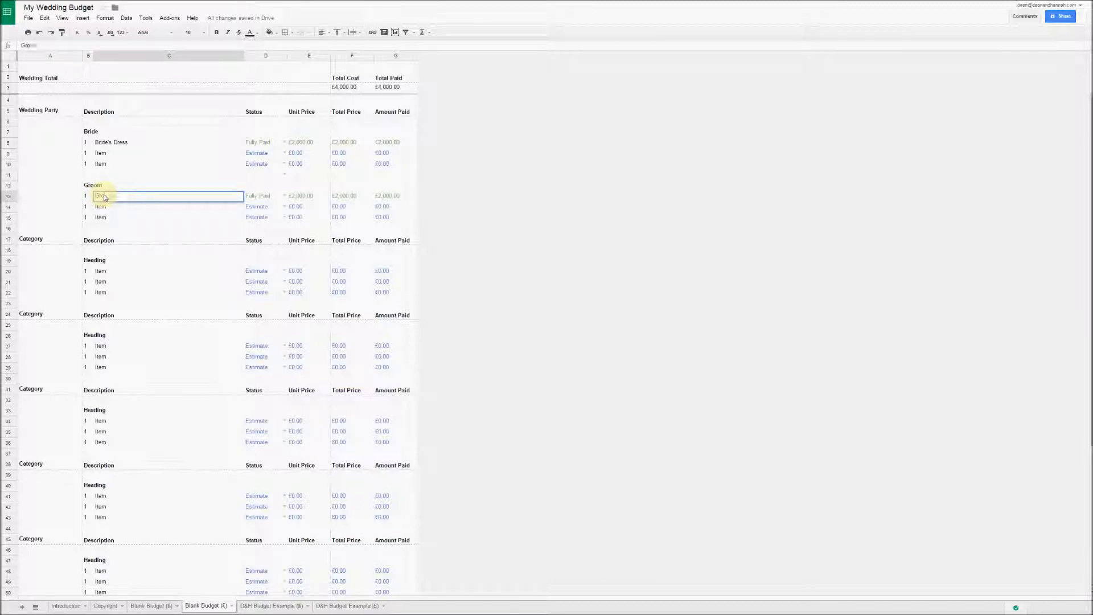
{"action": "type", "text": "om's Suit"}
{"action": "key", "text": "Return"}
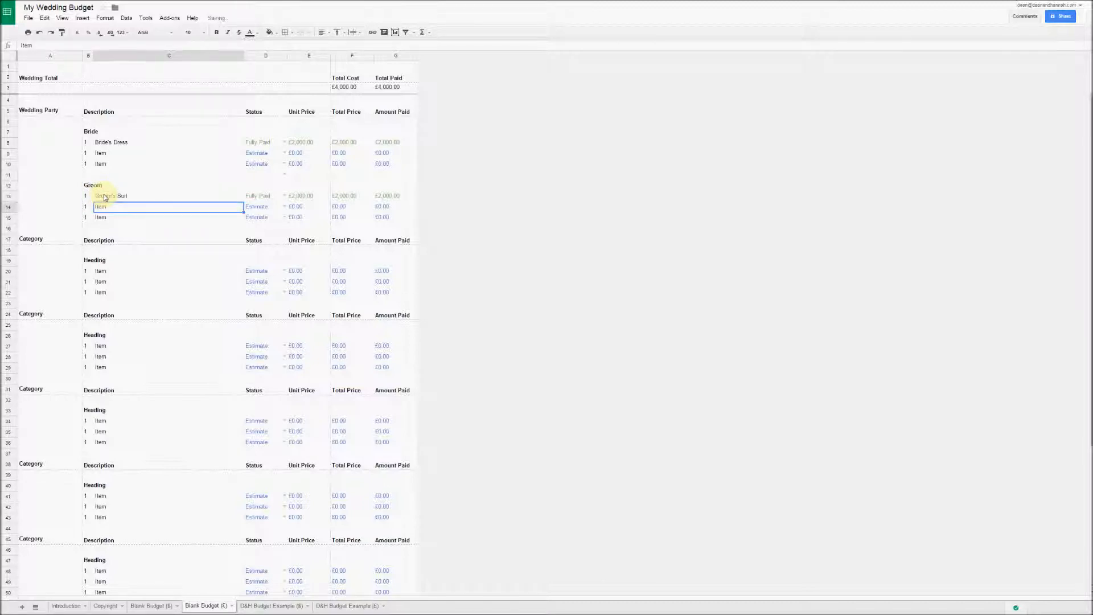
Set the Groom's Suit status to Estimate, its unit price to £1,000 and its amount paid to £0.
{"action": "left_click", "coordinate": [281, 196]}
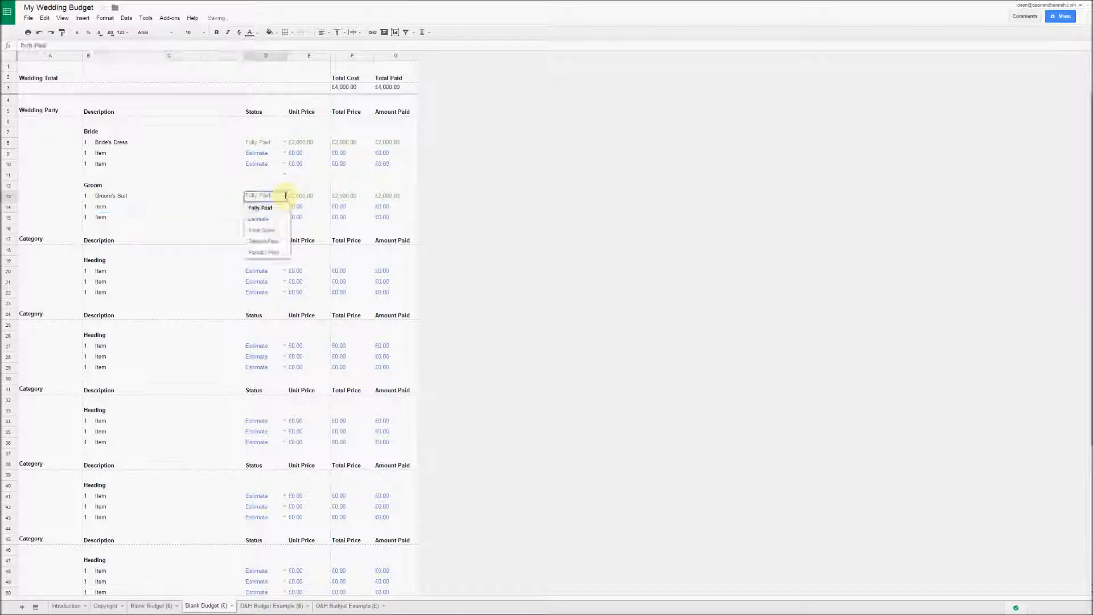
{"action": "left_click", "coordinate": [262, 217]}
{"action": "left_click", "coordinate": [295, 197]}
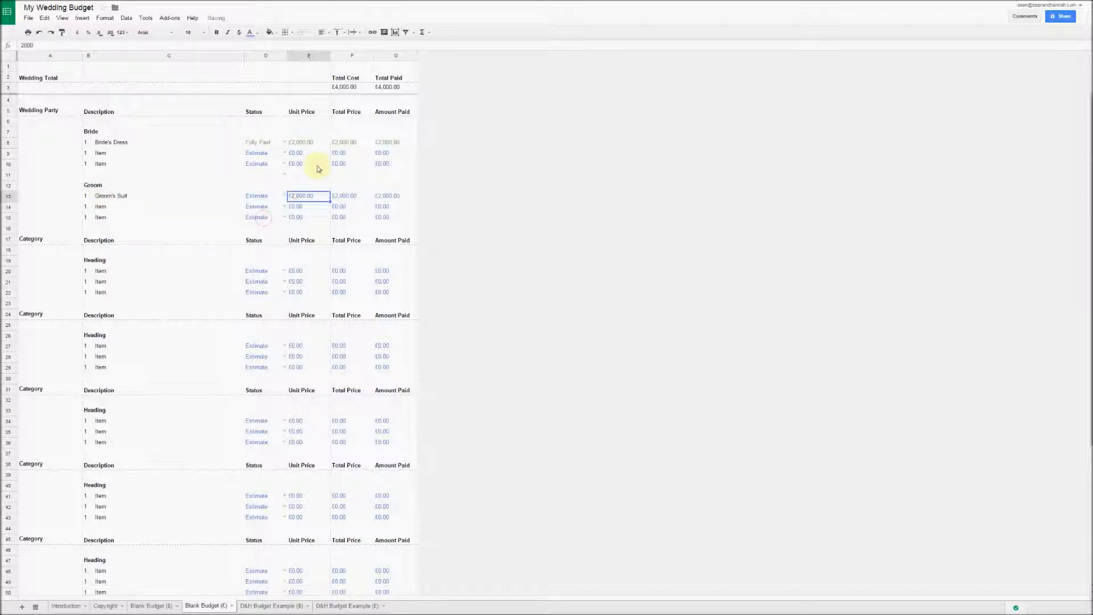
{"action": "type", "text": "1000"}
{"action": "key", "text": "Return"}
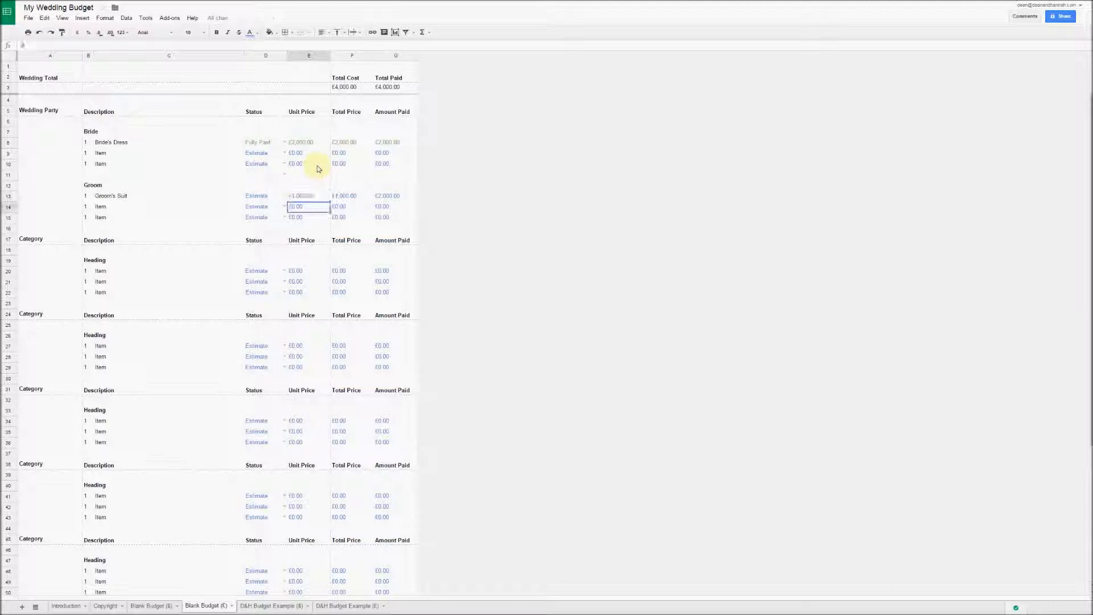
{"action": "left_click", "coordinate": [385, 200]}
{"action": "type", "text": "0"}
{"action": "key", "text": "Return"}
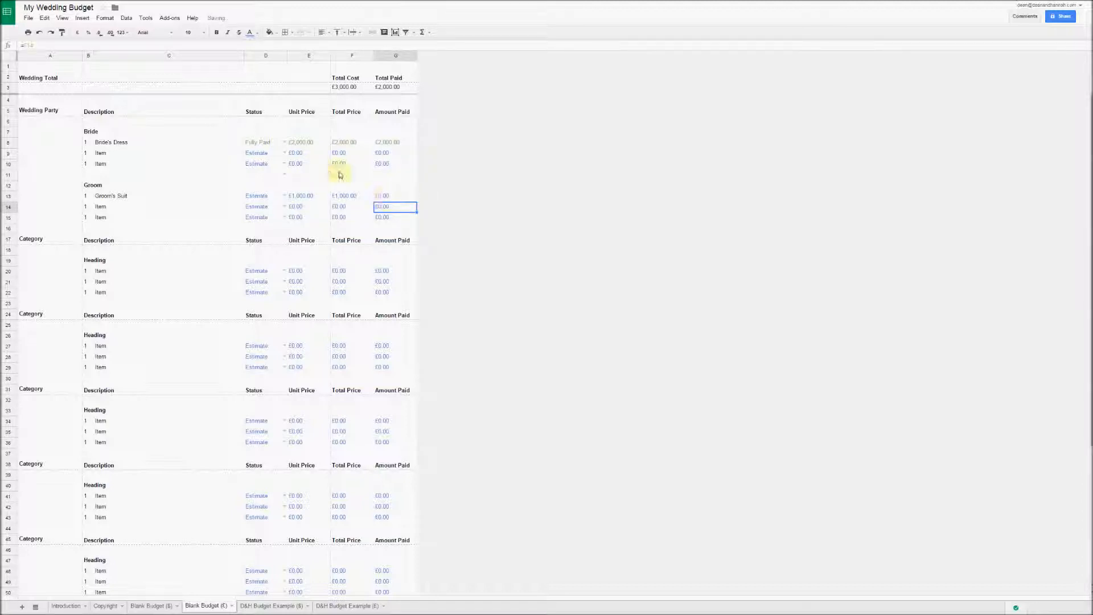